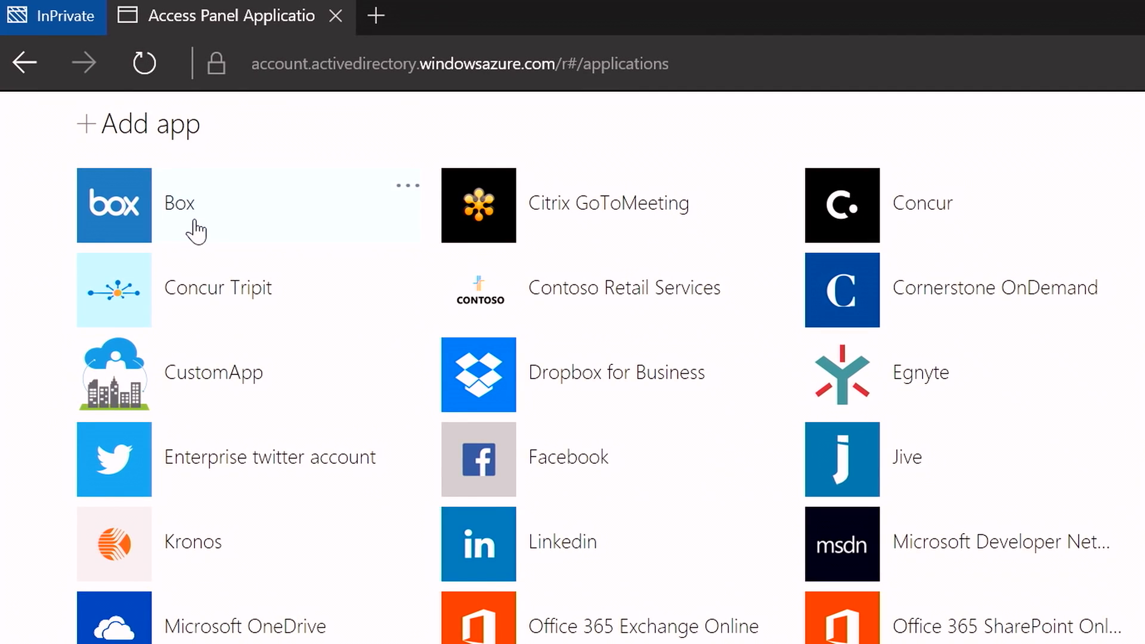
- Launch the Box app from the access panel
{"action": "left_click", "coordinate": [194, 222]}
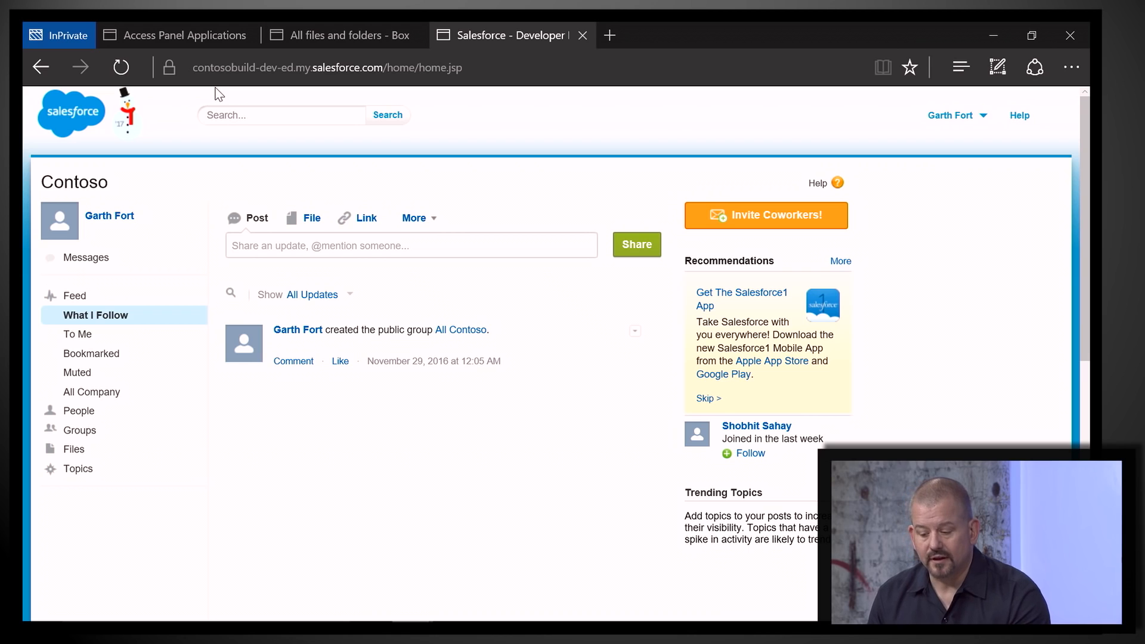
- Return to the access panel, launch the Sensitive On-premises App, and open the sign-in error's More details
{"action": "left_click", "coordinate": [192, 35]}
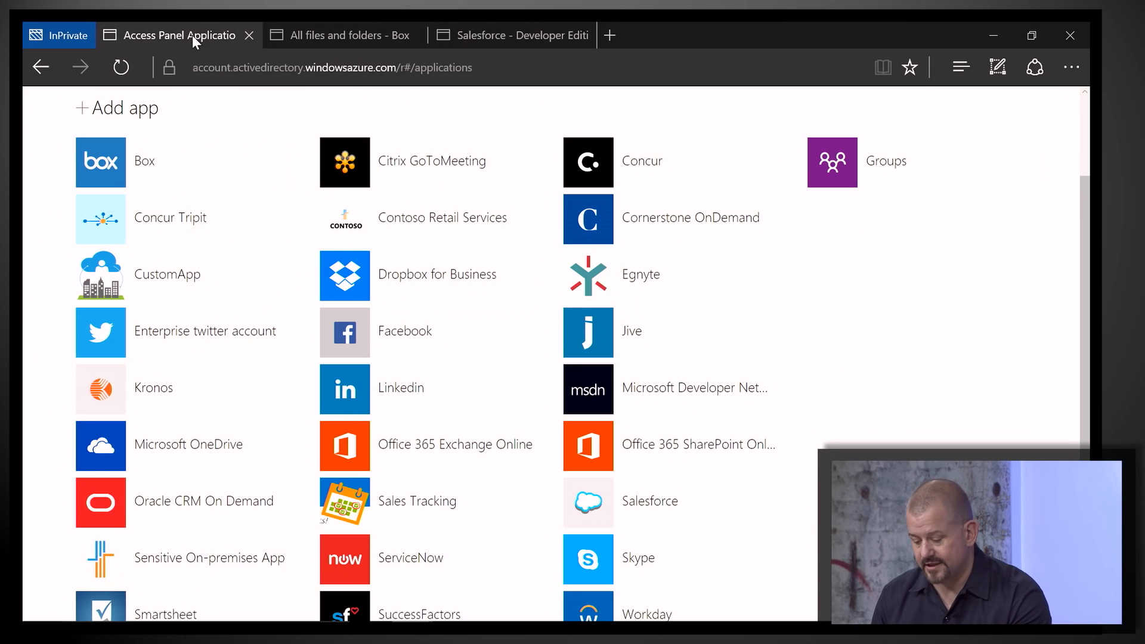
{"action": "scroll", "coordinate": [193, 35], "scroll_direction": "down", "scroll_amount": 3}
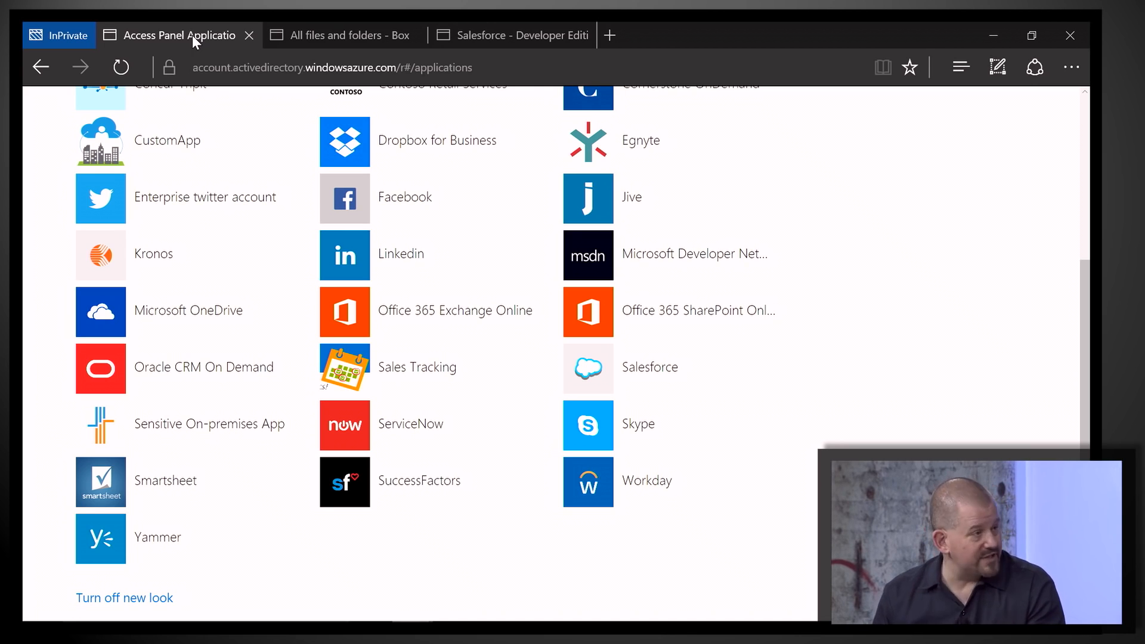
{"action": "left_click", "coordinate": [117, 437]}
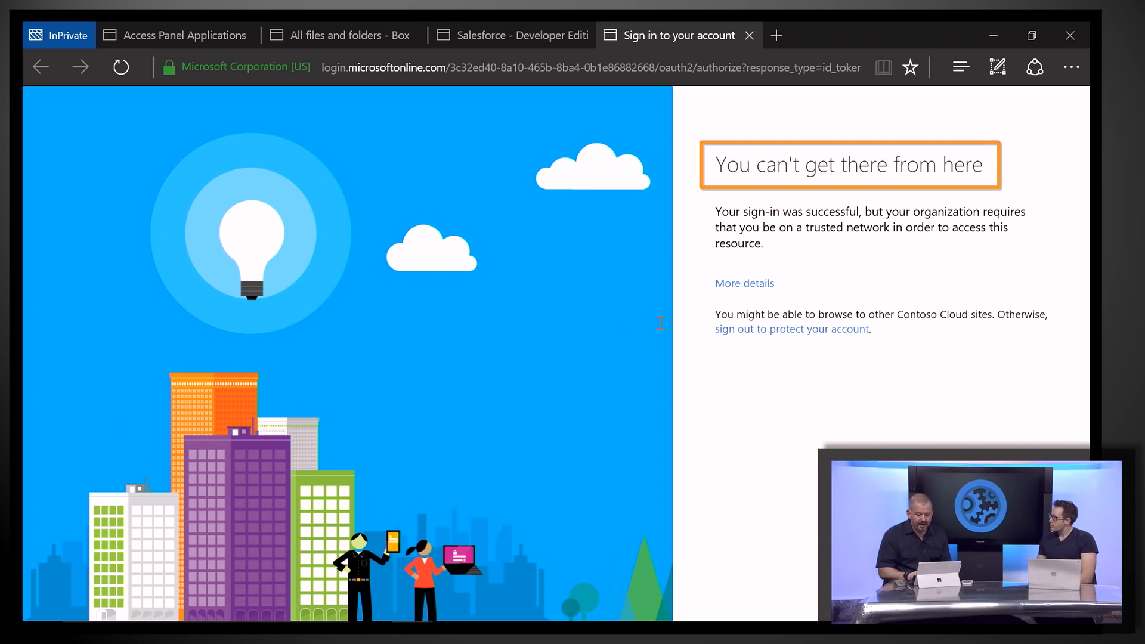
{"action": "left_click", "coordinate": [740, 284]}
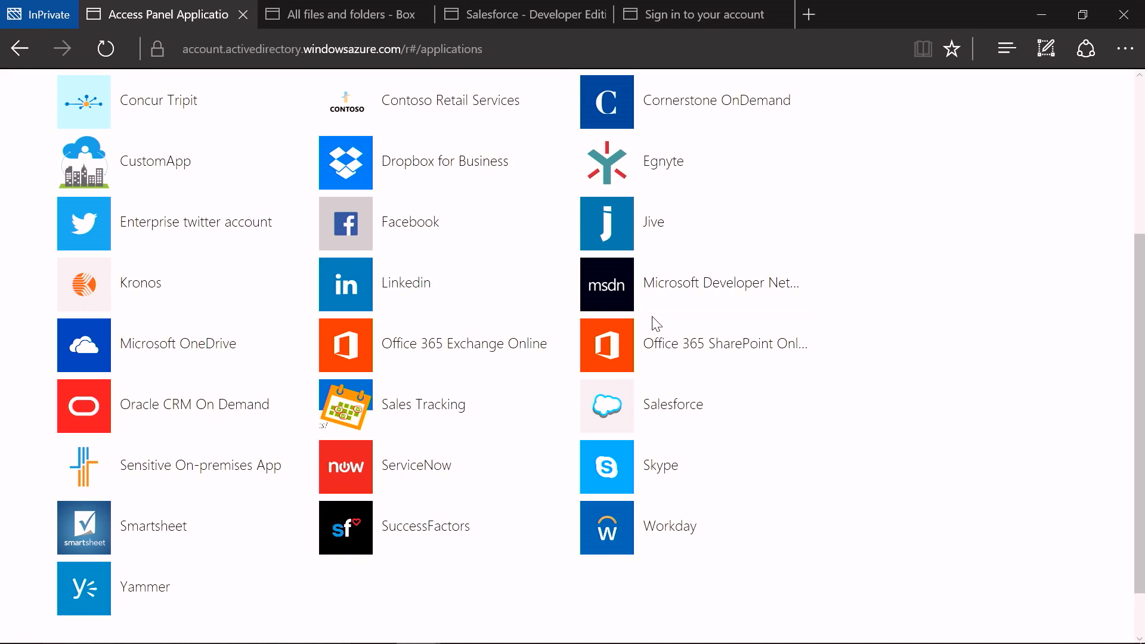
- Launch Office 365 SharePoint Online from the access panel and follow the Settings > Accounts link on its error page
{"action": "left_click", "coordinate": [662, 340]}
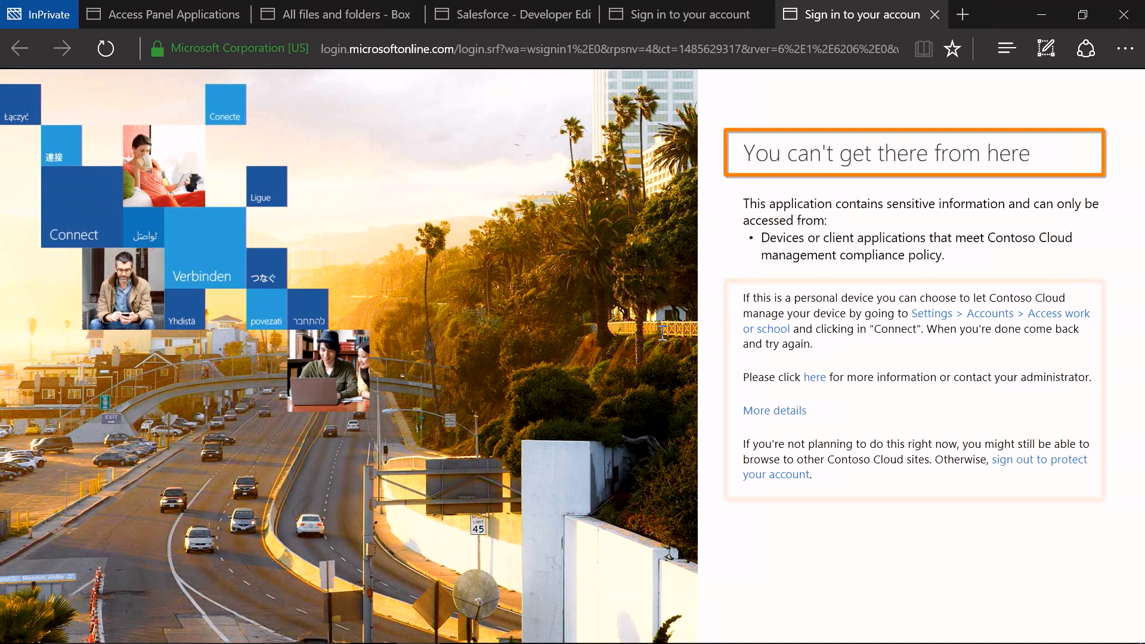
{"action": "left_click", "coordinate": [986, 316]}
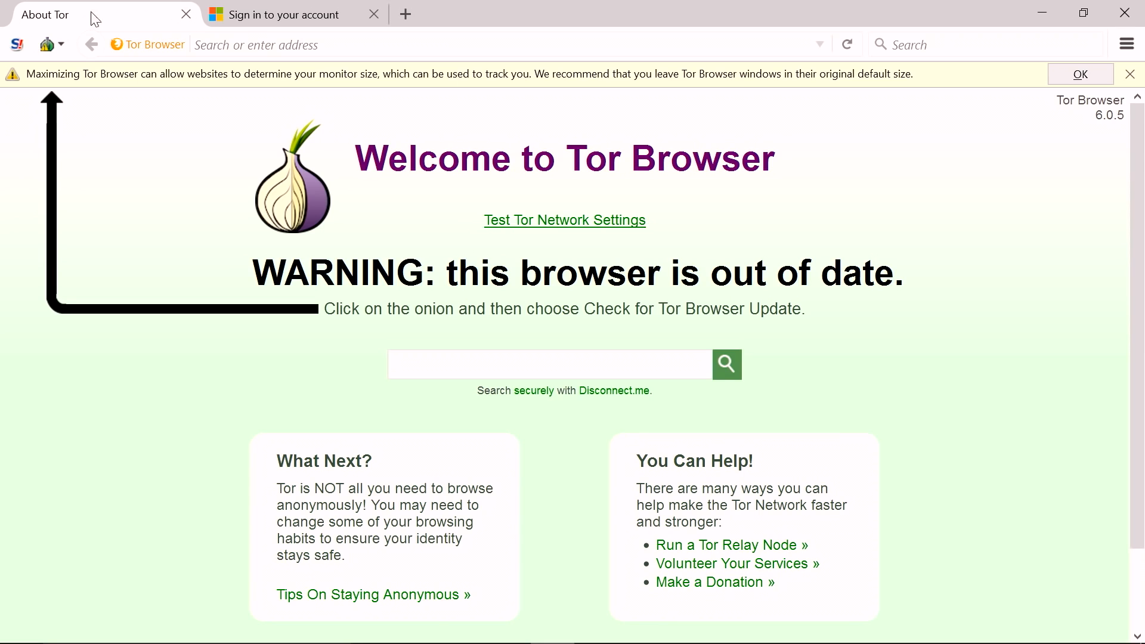
- In the Tor browser's sign-in tab, enter the account password and sign in
{"action": "left_click", "coordinate": [253, 17]}
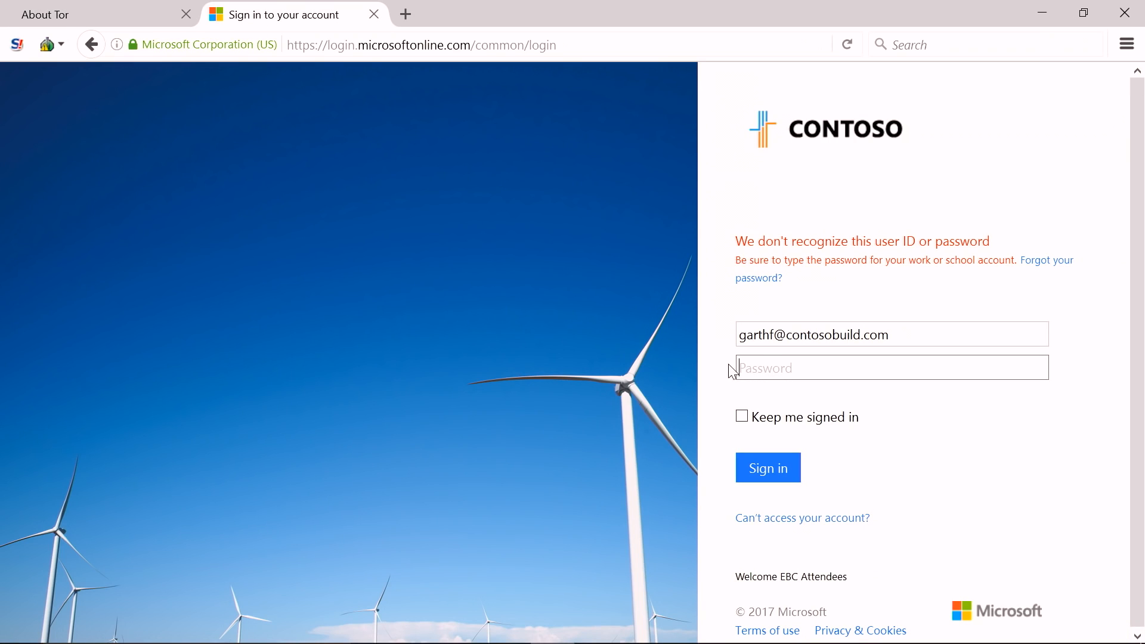
{"action": "type", "text": "**********"}
{"action": "key", "text": "Return"}
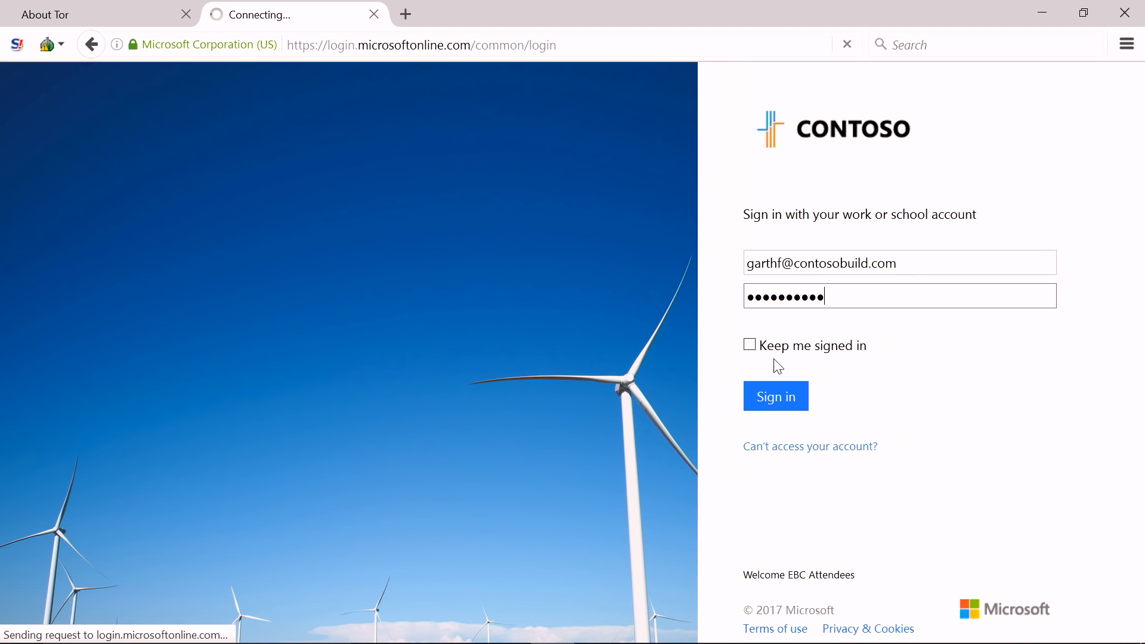
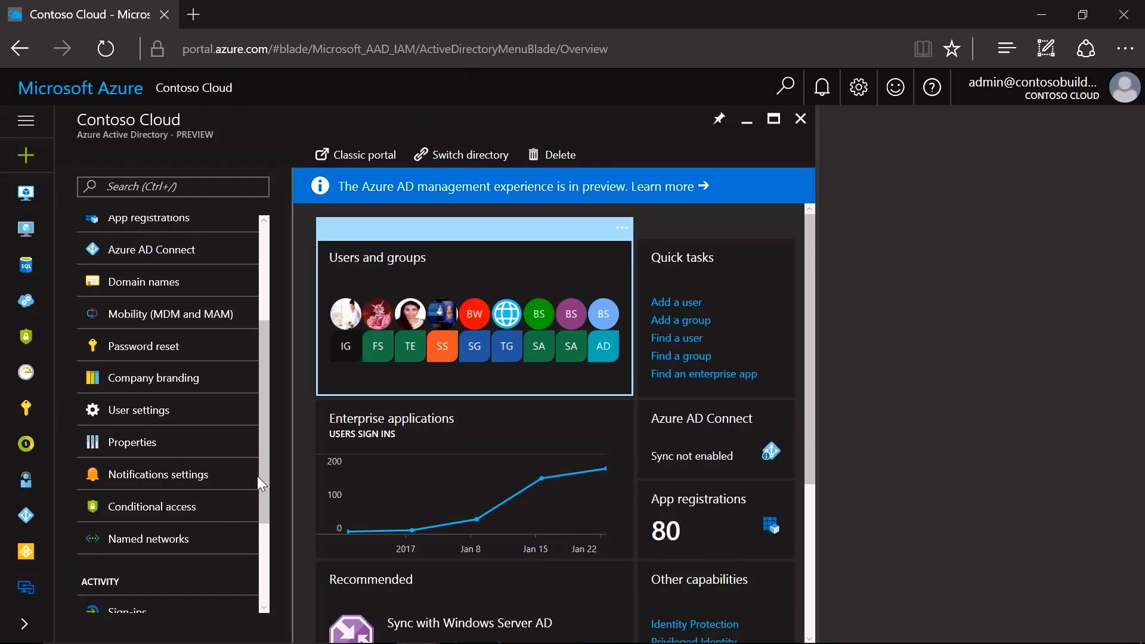
- Open the Salesforce Require MFA conditional access policy and review its users and groups, cloud apps and conditions
{"action": "left_click", "coordinate": [178, 512]}
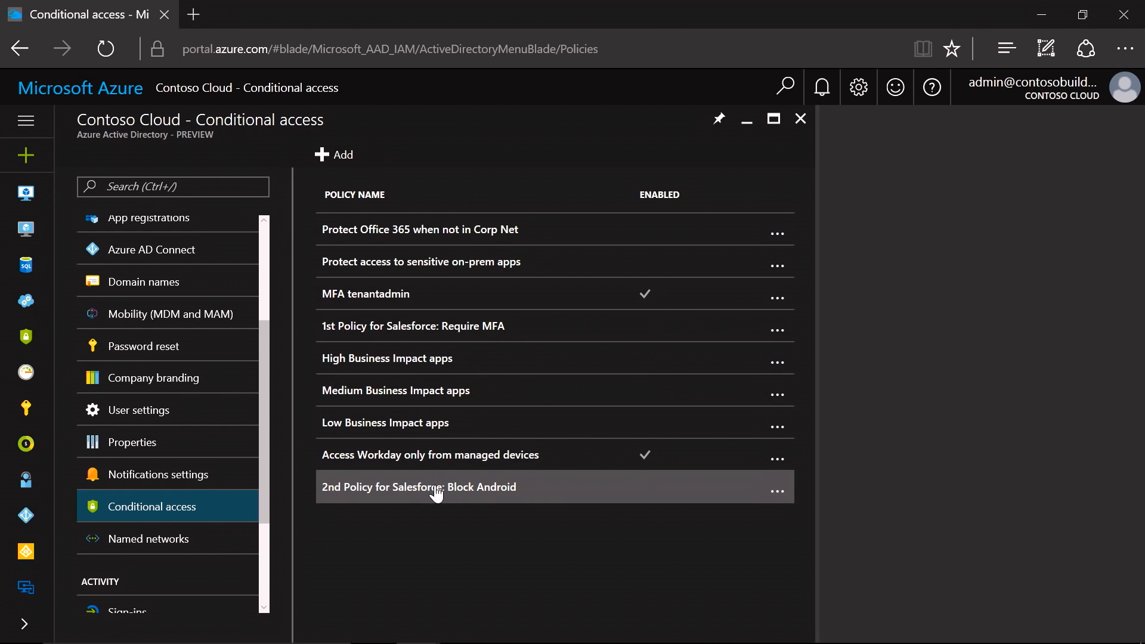
{"action": "left_click", "coordinate": [579, 343]}
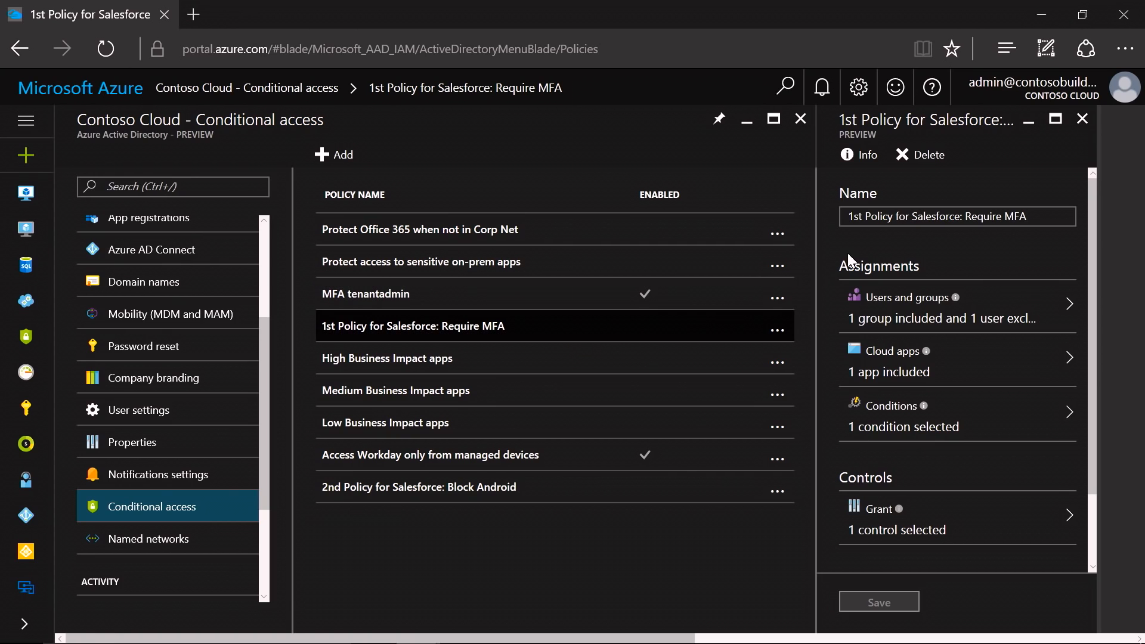
{"action": "left_click", "coordinate": [893, 316]}
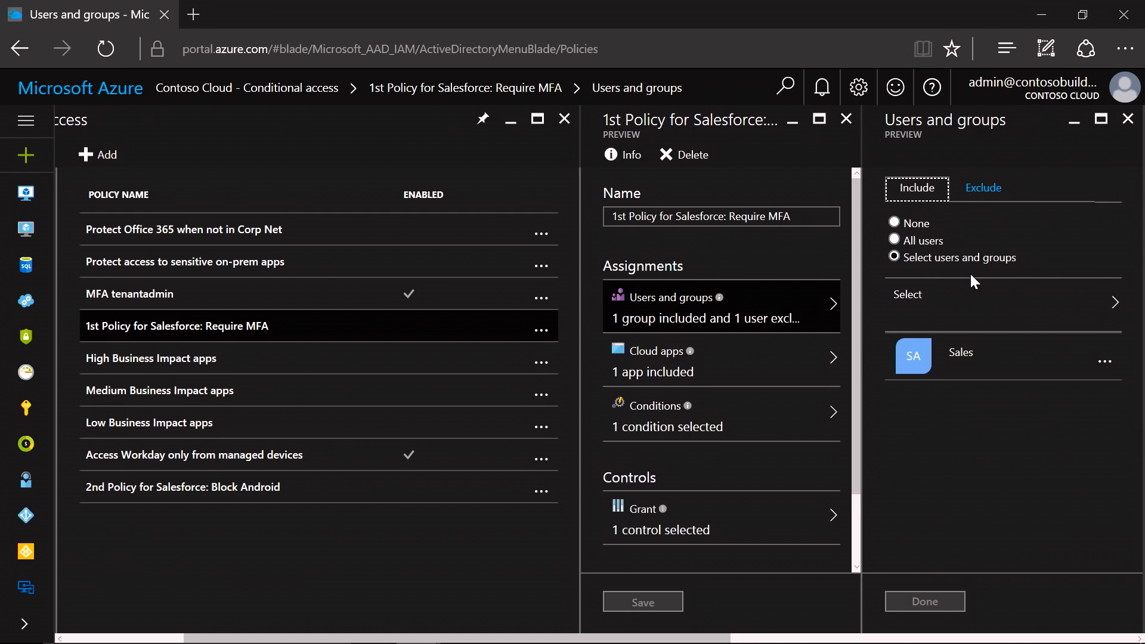
{"action": "left_click", "coordinate": [983, 190]}
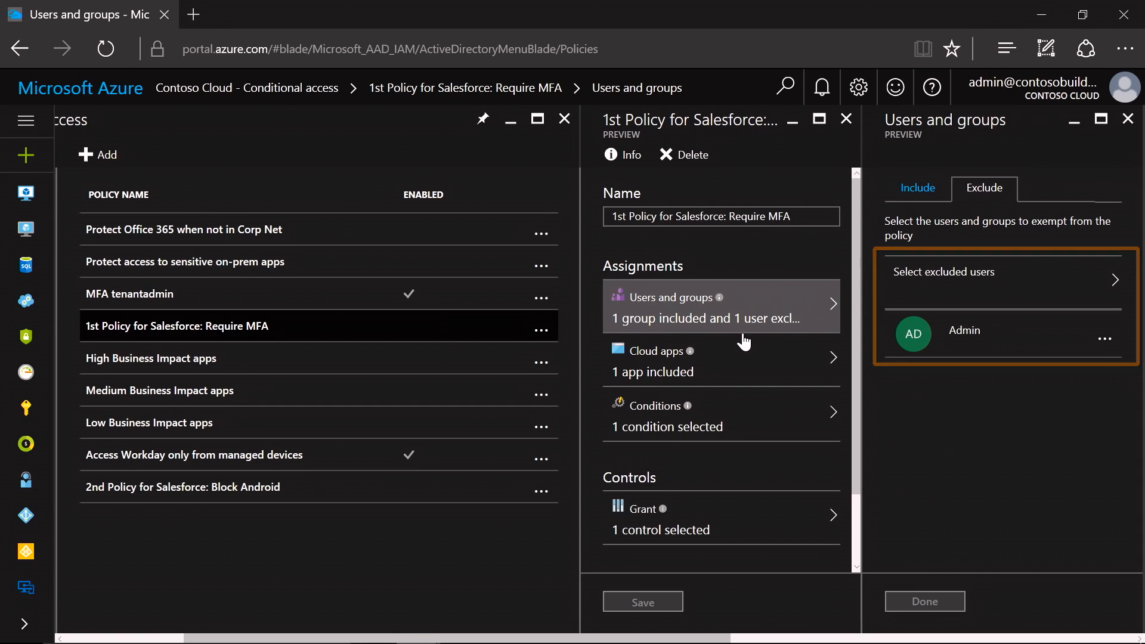
{"action": "left_click", "coordinate": [714, 377]}
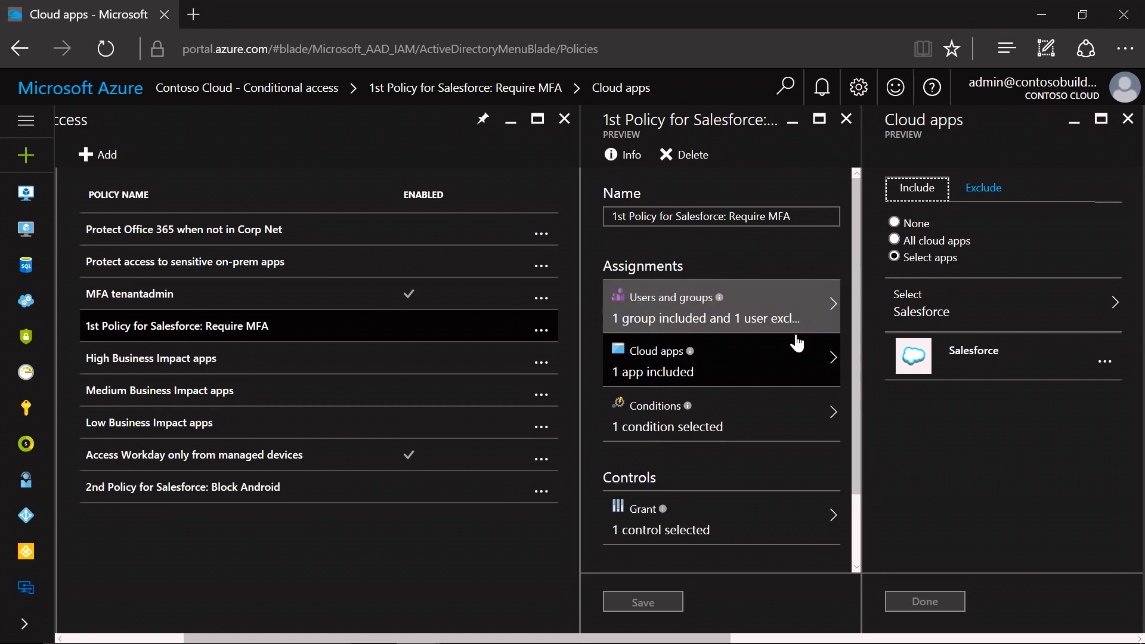
{"action": "left_click", "coordinate": [734, 408]}
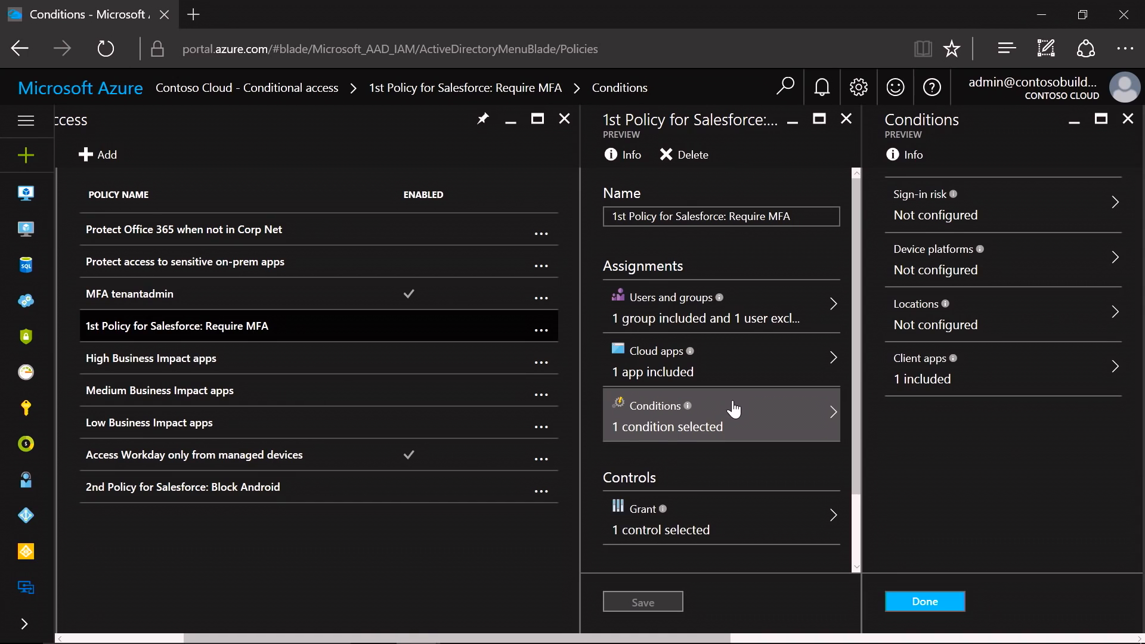
- Configure the policy's sign-in risk condition to apply to High and Medium risk levels
{"action": "left_click", "coordinate": [988, 221]}
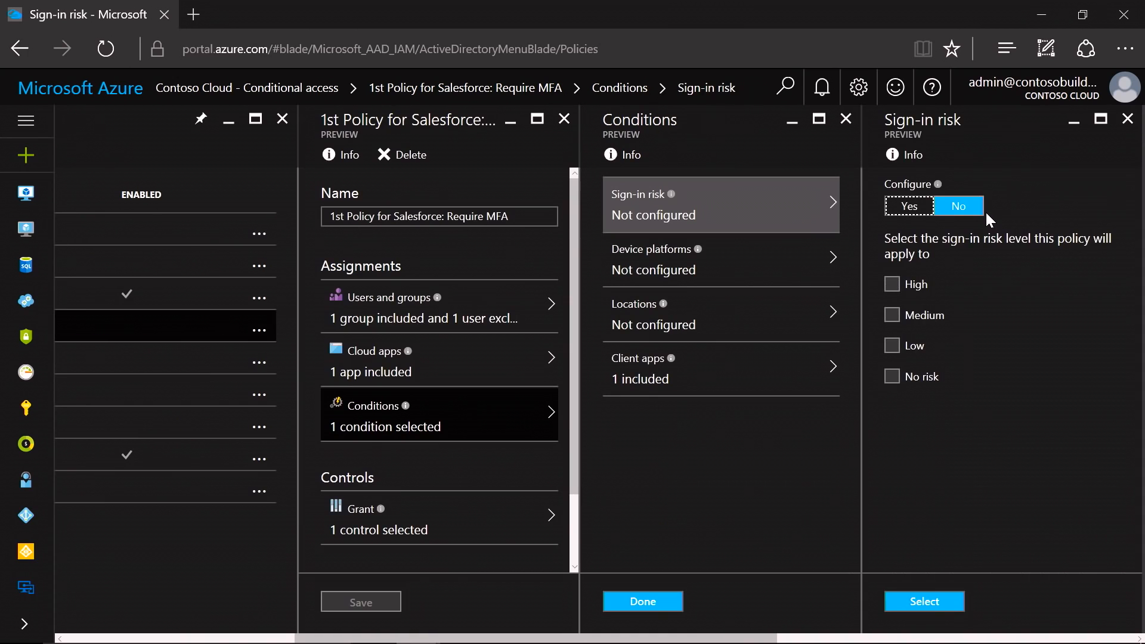
{"action": "left_click", "coordinate": [908, 207]}
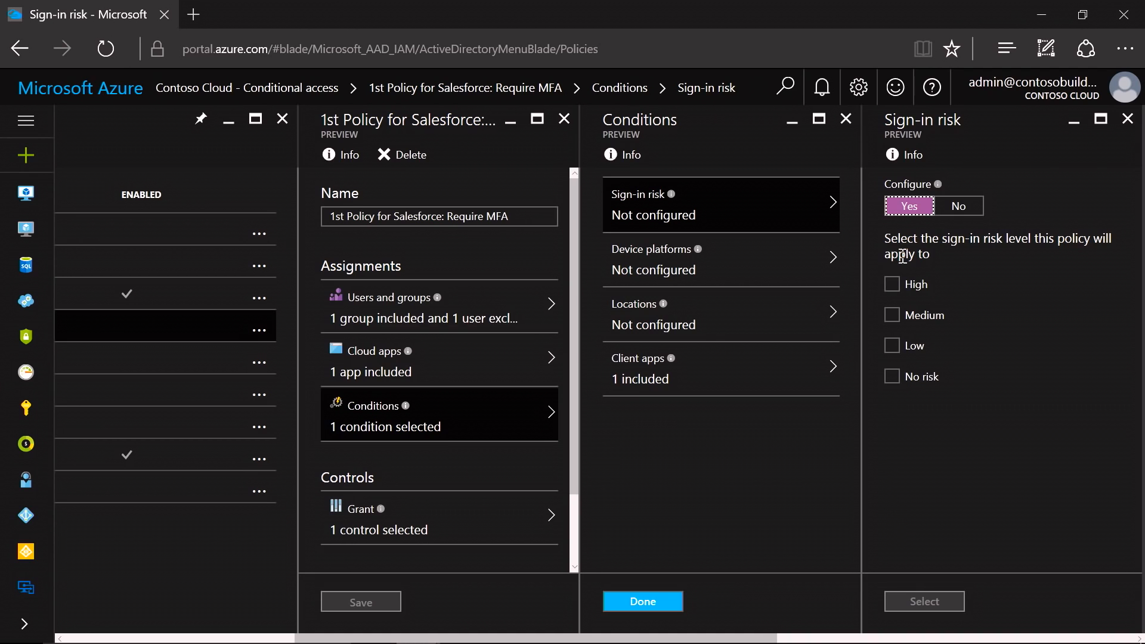
{"action": "left_click", "coordinate": [891, 284]}
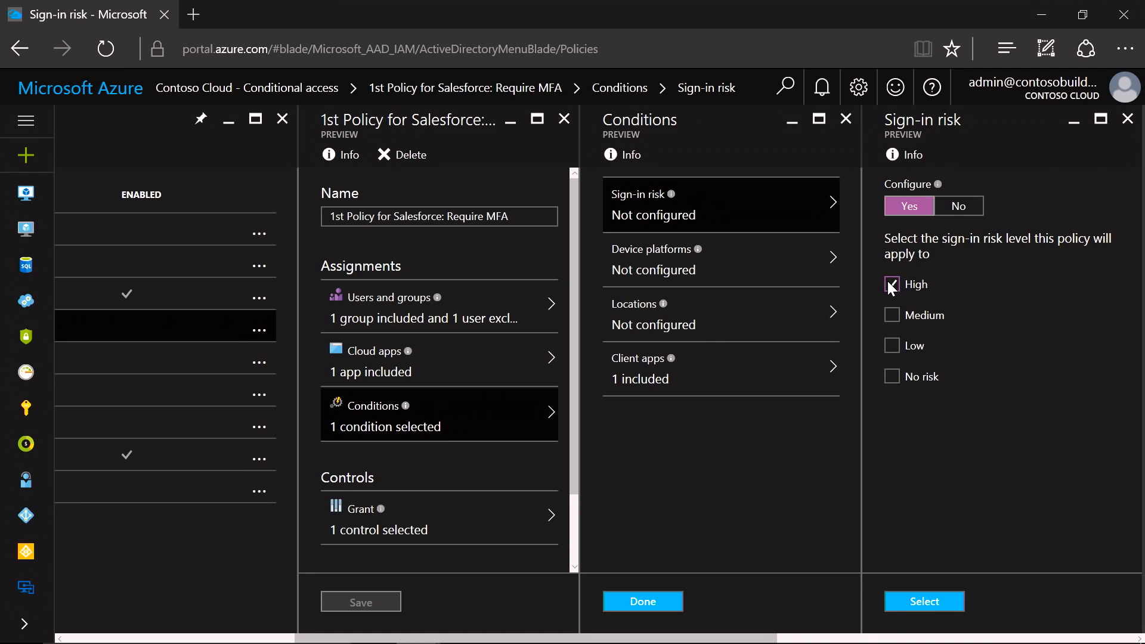
{"action": "left_click", "coordinate": [893, 319]}
{"action": "left_click", "coordinate": [916, 603]}
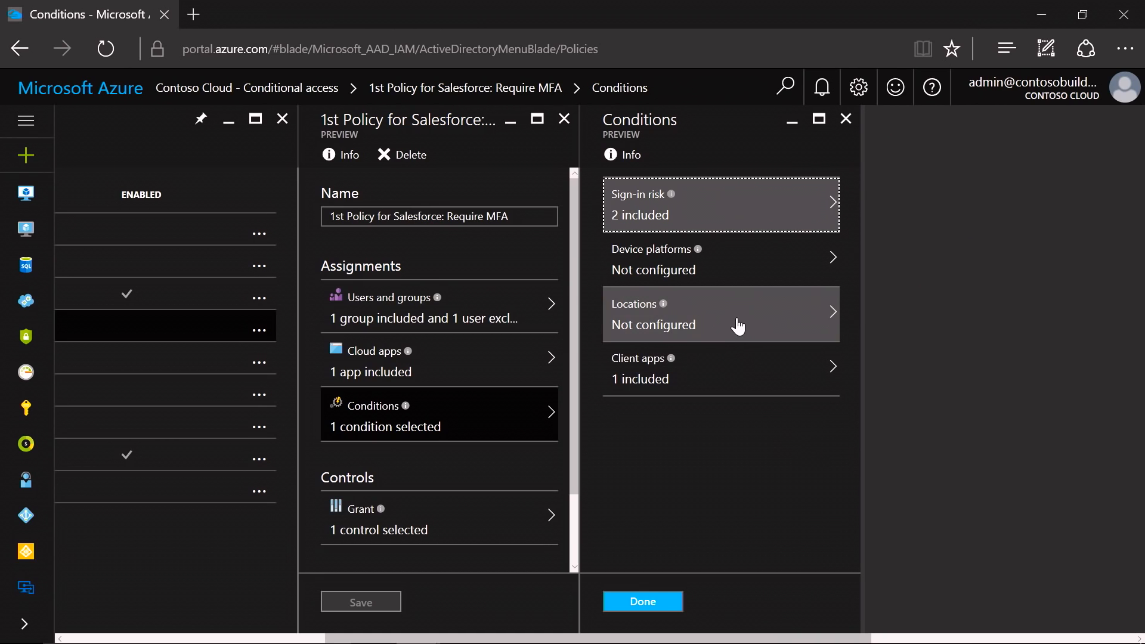
- Configure the device platforms condition to include Android, iOS, Windows Phone and Windows
{"action": "left_click", "coordinate": [716, 280]}
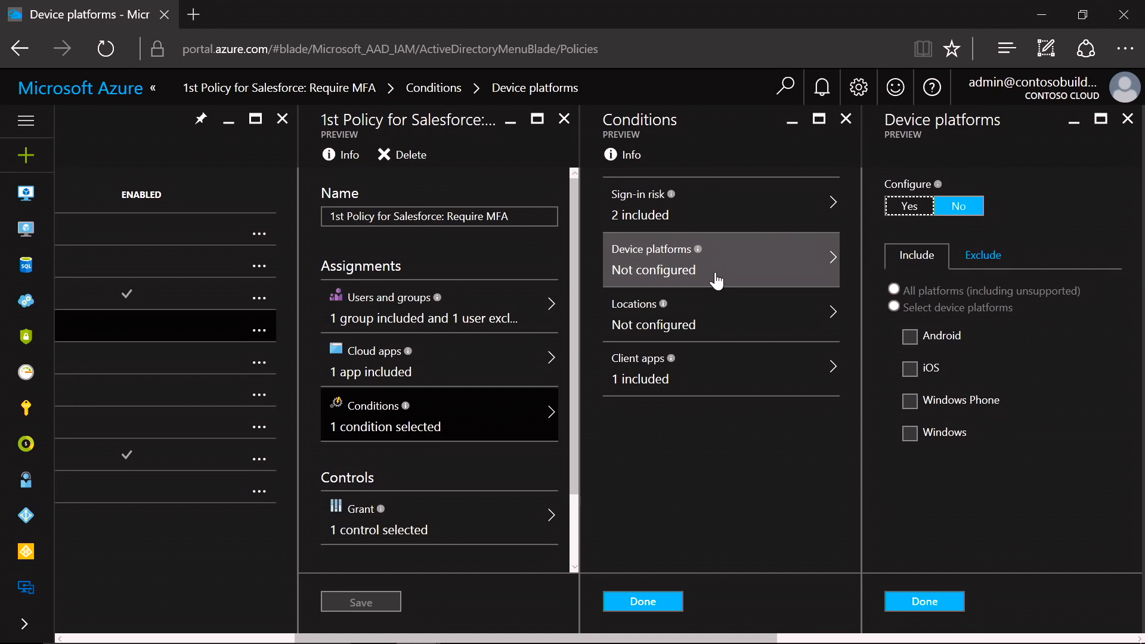
{"action": "left_click", "coordinate": [907, 208]}
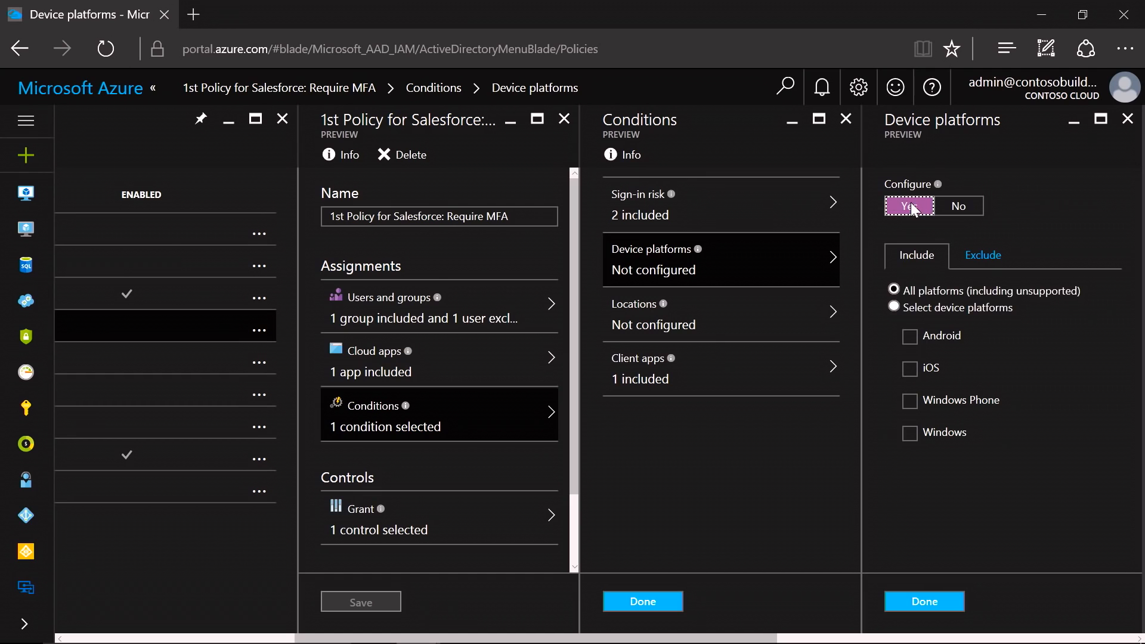
{"action": "left_click", "coordinate": [893, 307]}
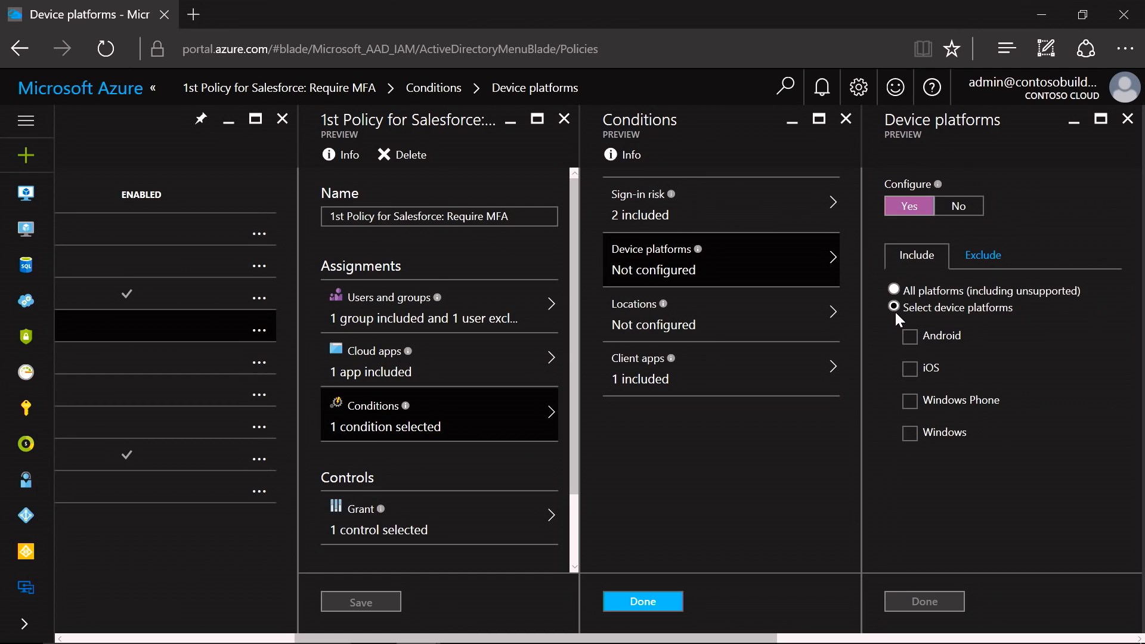
{"action": "left_click", "coordinate": [910, 337]}
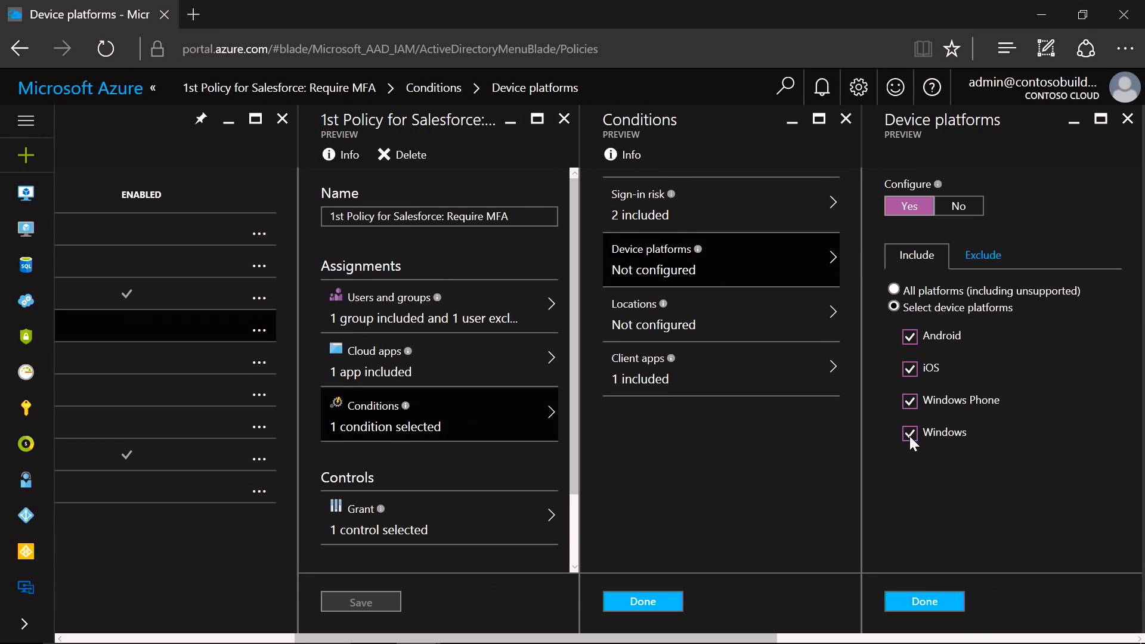
{"action": "left_click", "coordinate": [934, 600]}
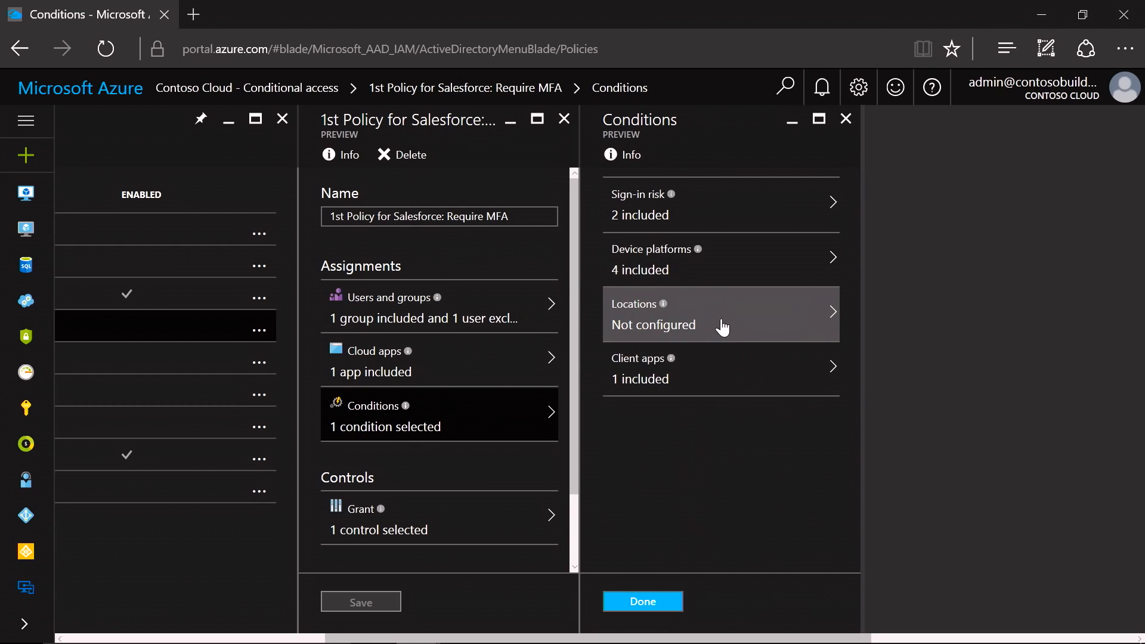
- Check the Locations and Client apps conditions and apply the updated conditions to the policy
{"action": "left_click", "coordinate": [722, 327]}
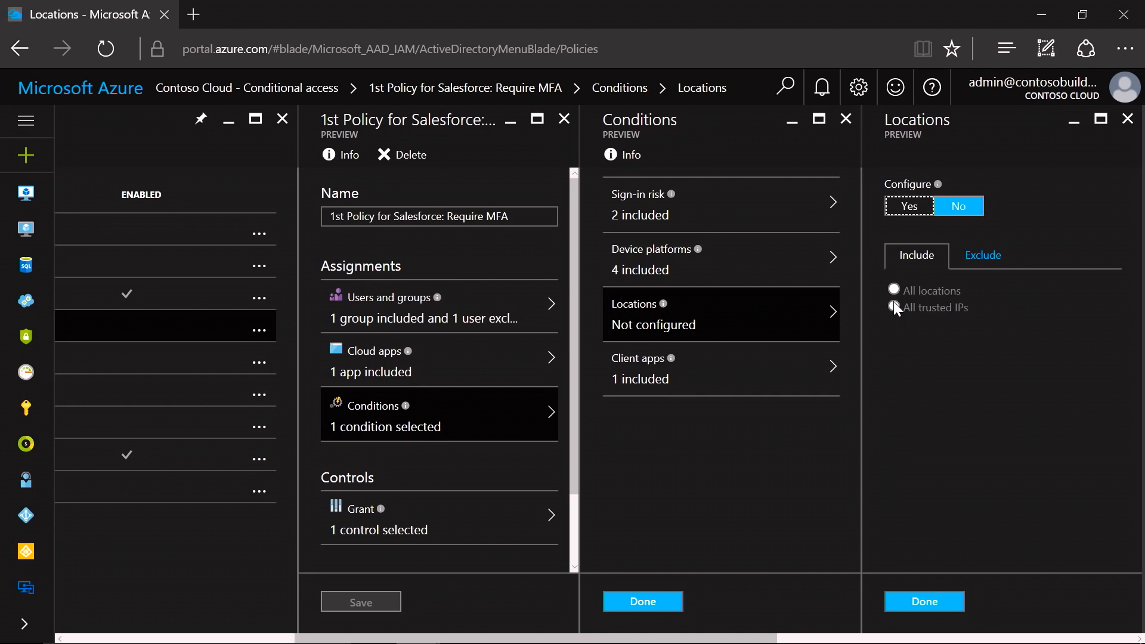
{"action": "left_click", "coordinate": [759, 376]}
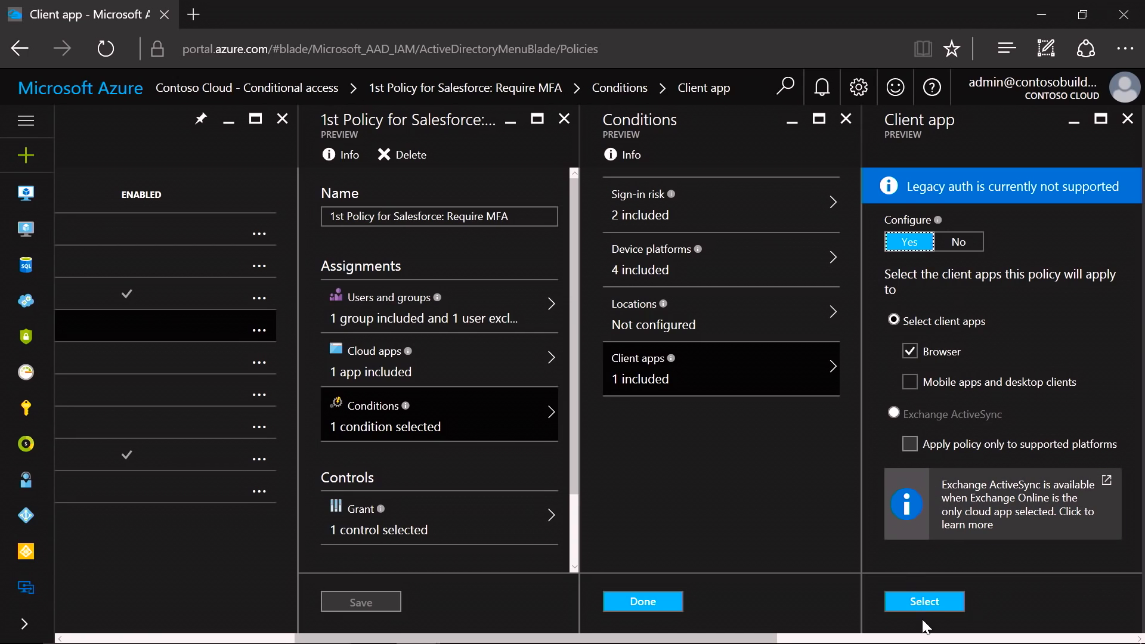
{"action": "left_click", "coordinate": [920, 604]}
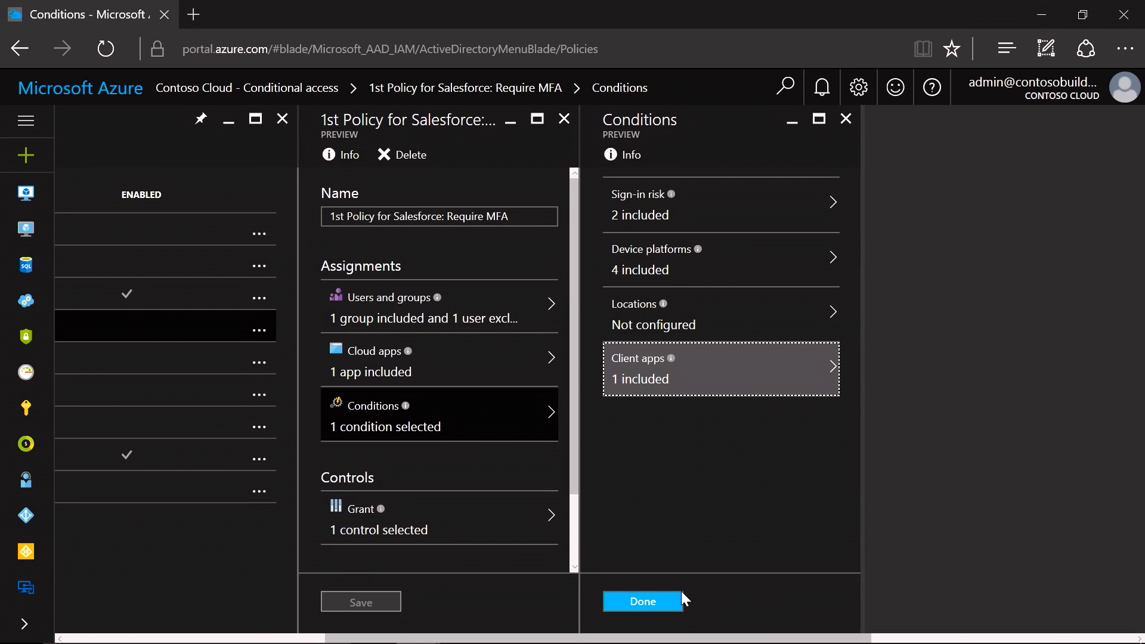
{"action": "left_click", "coordinate": [643, 604]}
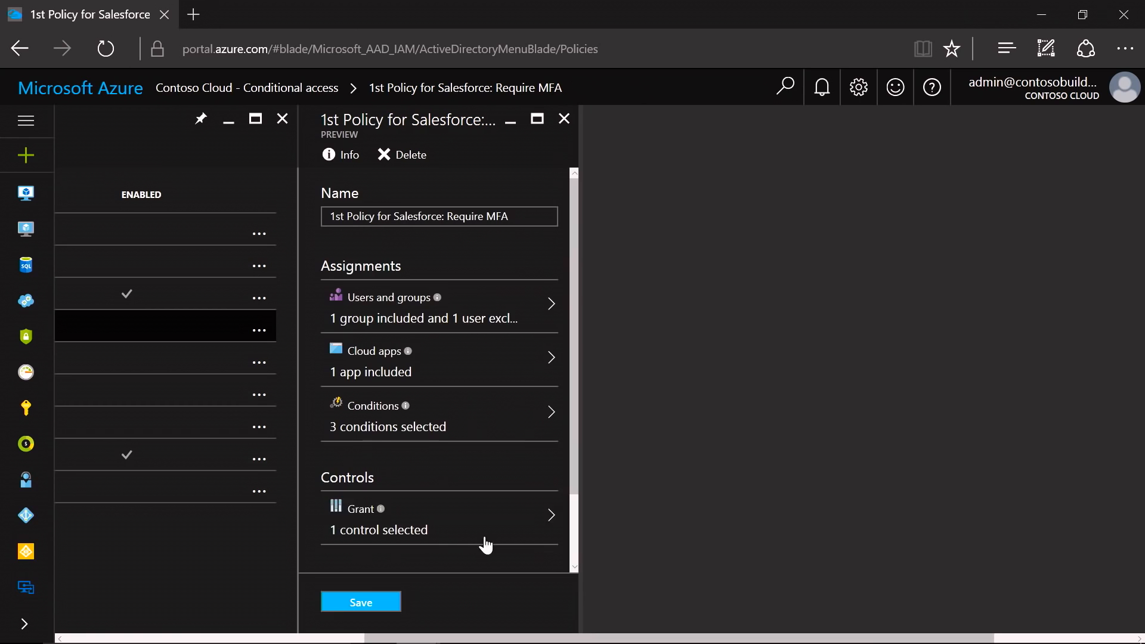
- Open the policy's Grant controls and tick Require compliant device alongside multi-factor authentication
{"action": "left_click", "coordinate": [451, 536]}
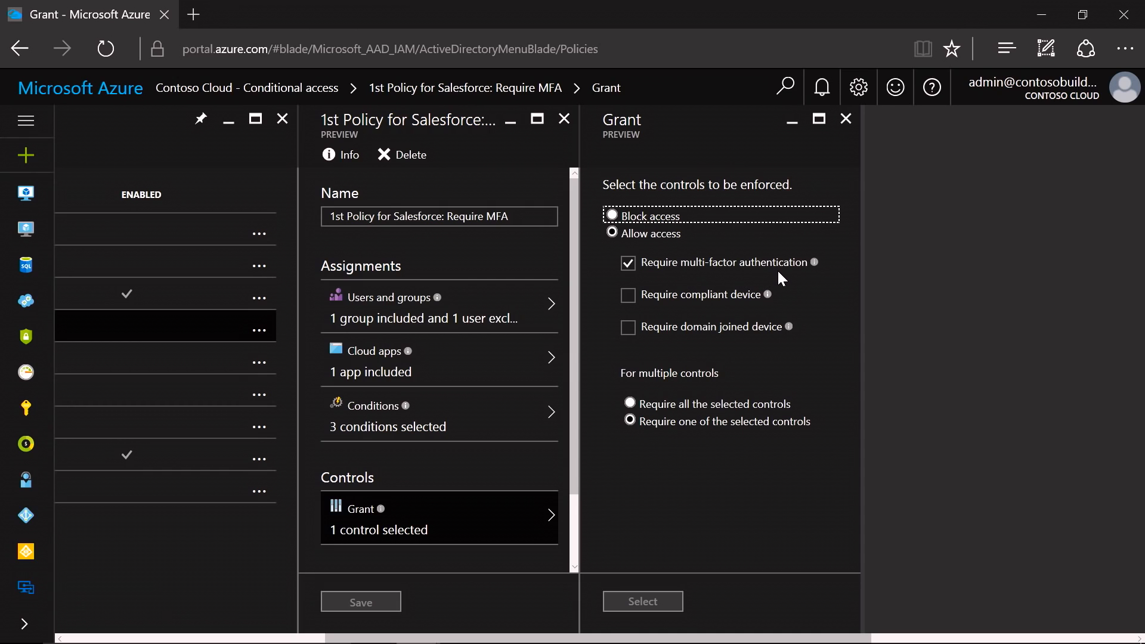
{"action": "left_click", "coordinate": [628, 297]}
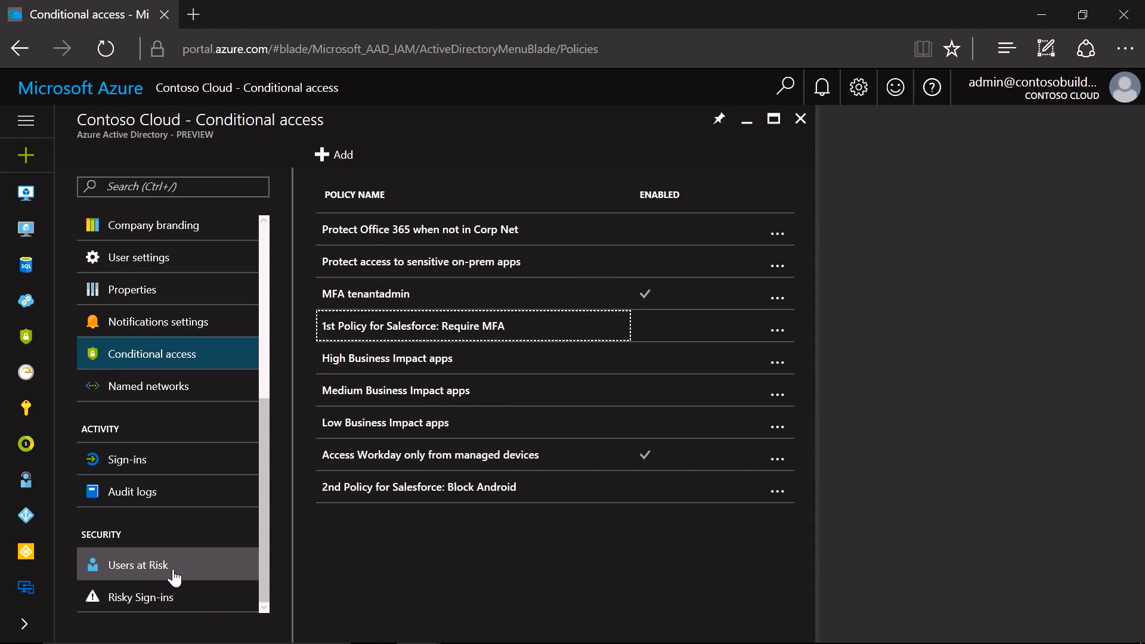
- Inspect a high-risk user's risk events under Users at Risk and open the password reset for that user
{"action": "left_click", "coordinate": [173, 574]}
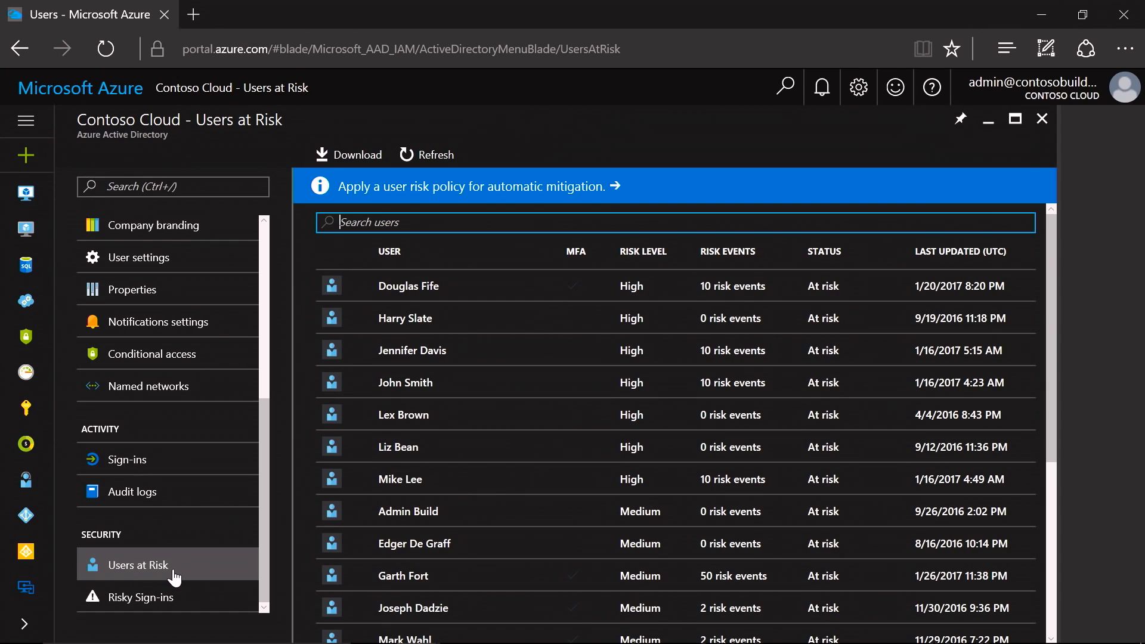
{"action": "left_click", "coordinate": [494, 361]}
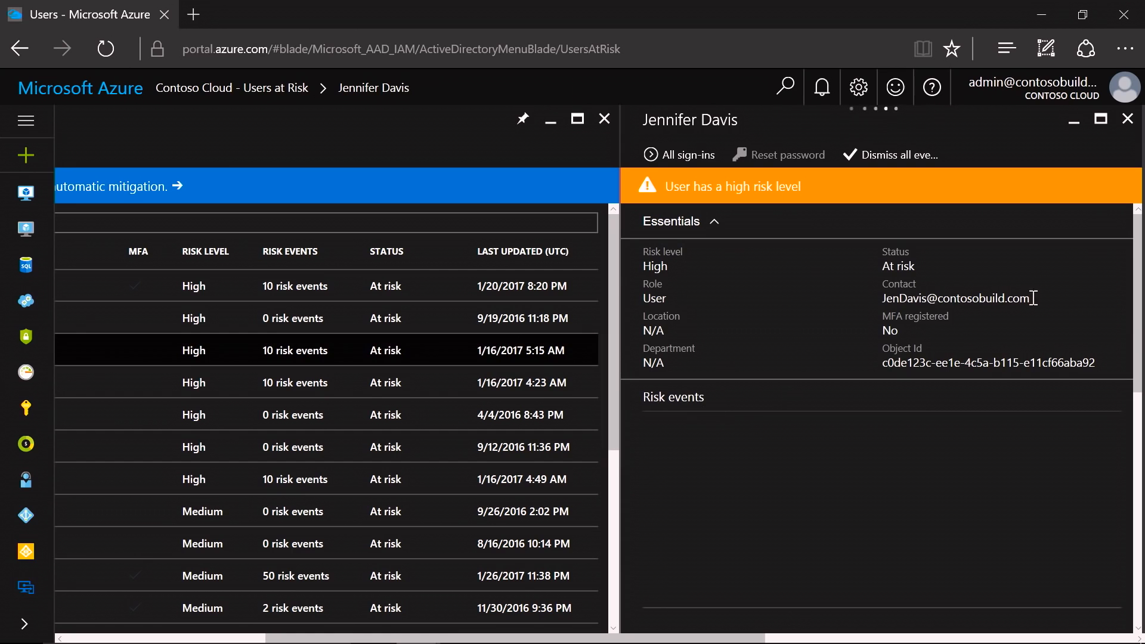
{"action": "left_click_drag", "start_coordinate": [1141, 256], "coordinate": [1135, 452]}
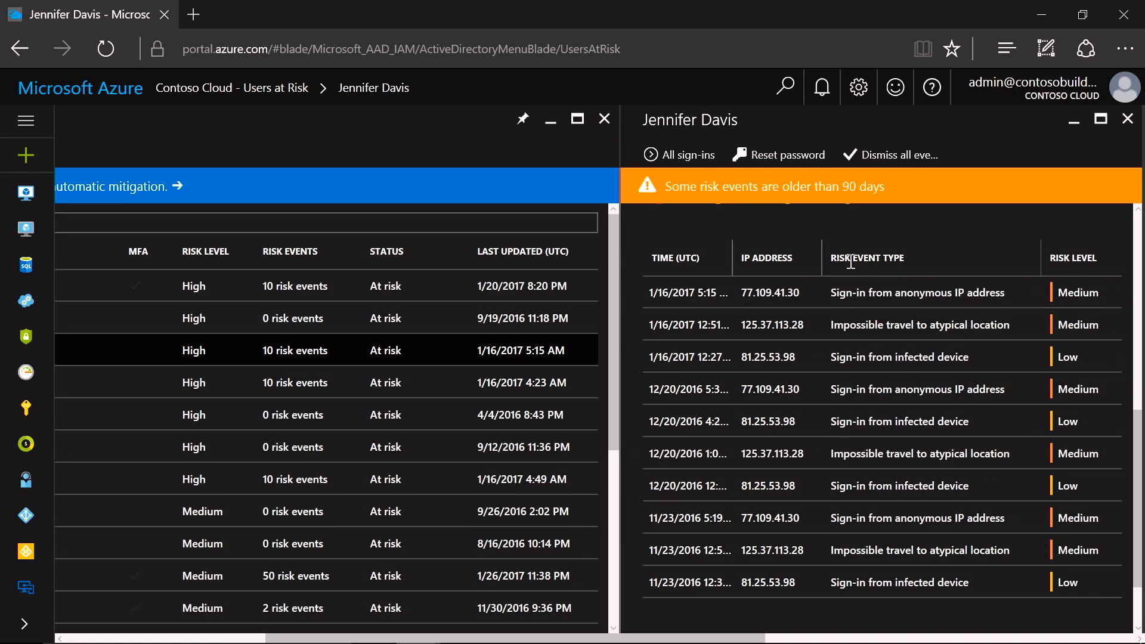
{"action": "left_click", "coordinate": [786, 158]}
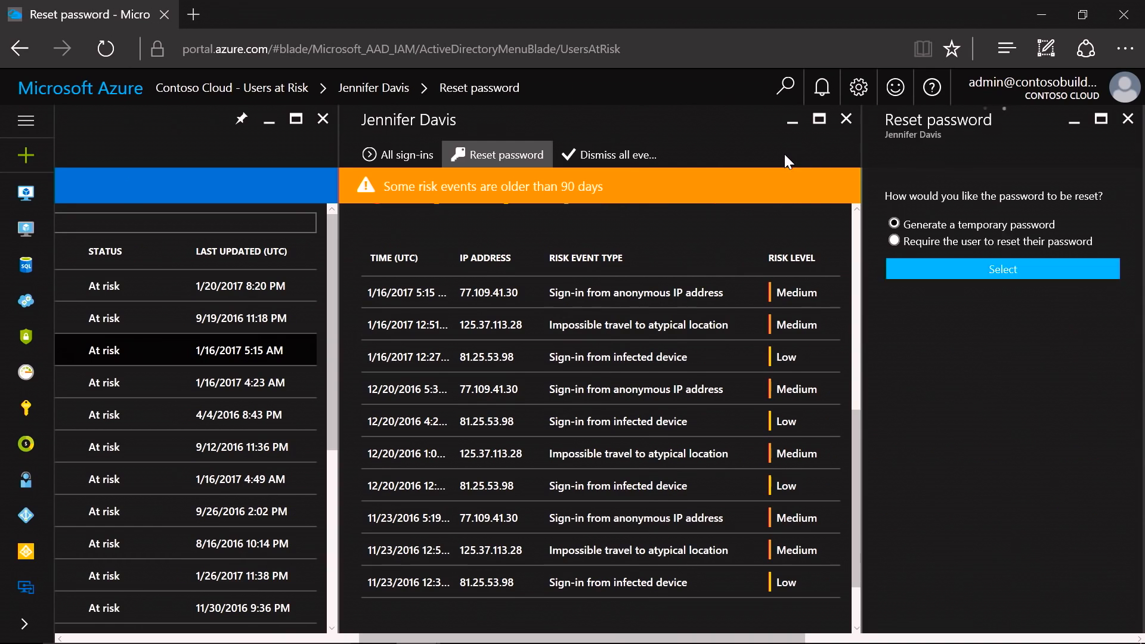